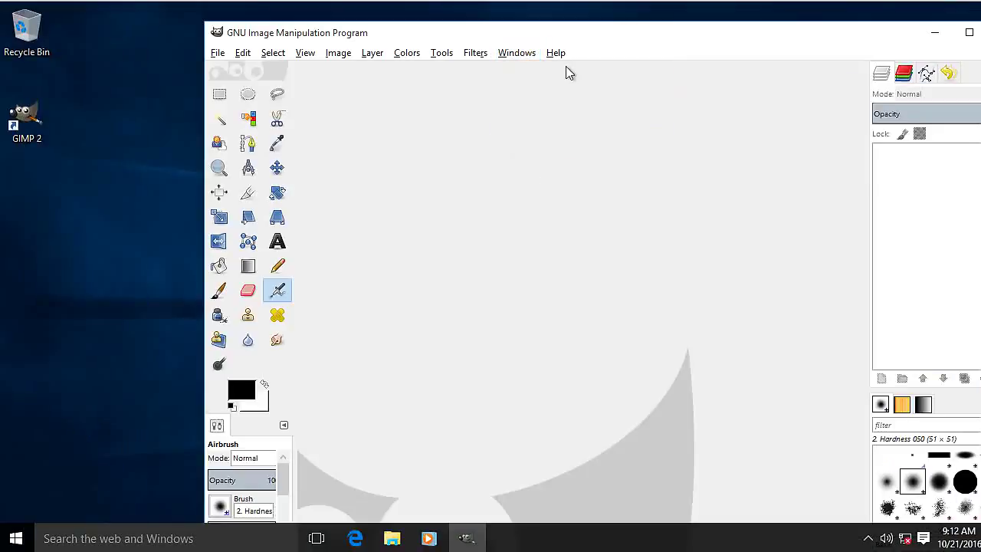
# Turn off single-window mode and place the toolbox beside the Layers–Brushes dock
pyautogui.click(524, 54)
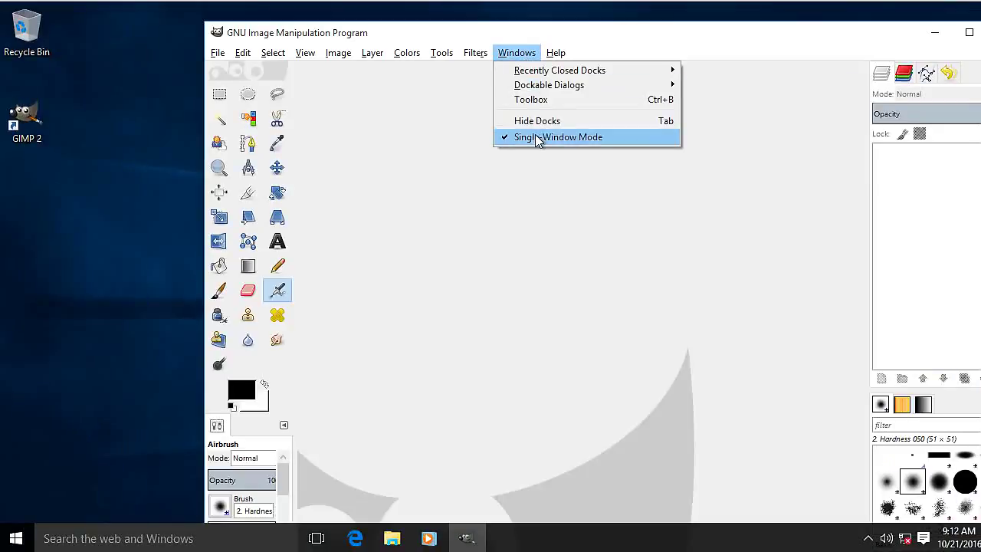
pyautogui.click(537, 137)
pyautogui.moveTo(547, 37); pyautogui.dragTo(554, 37)
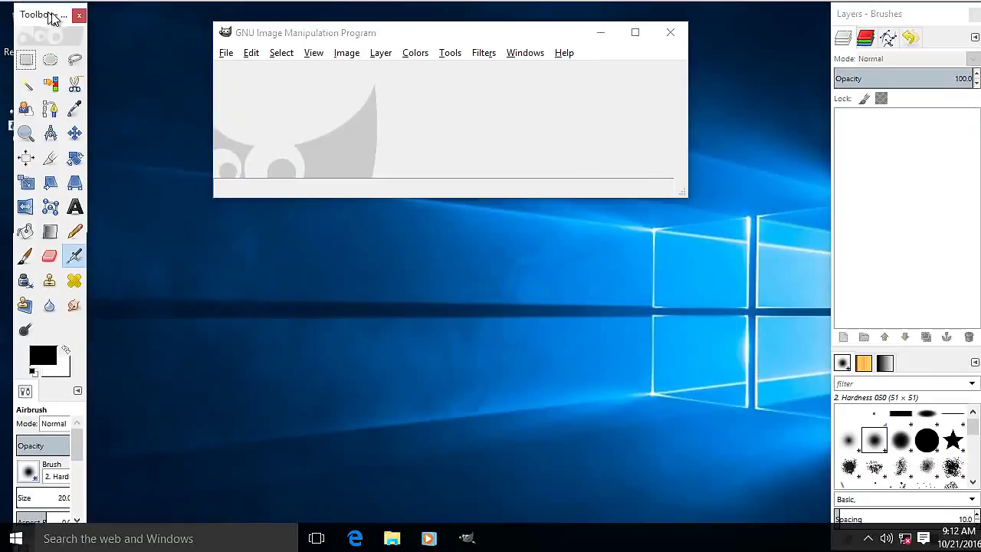
pyautogui.moveTo(36, 14)
pyautogui.mouseDown()
pyautogui.moveTo(165, 30)
pyautogui.moveTo(134, 23)
pyautogui.mouseUp()
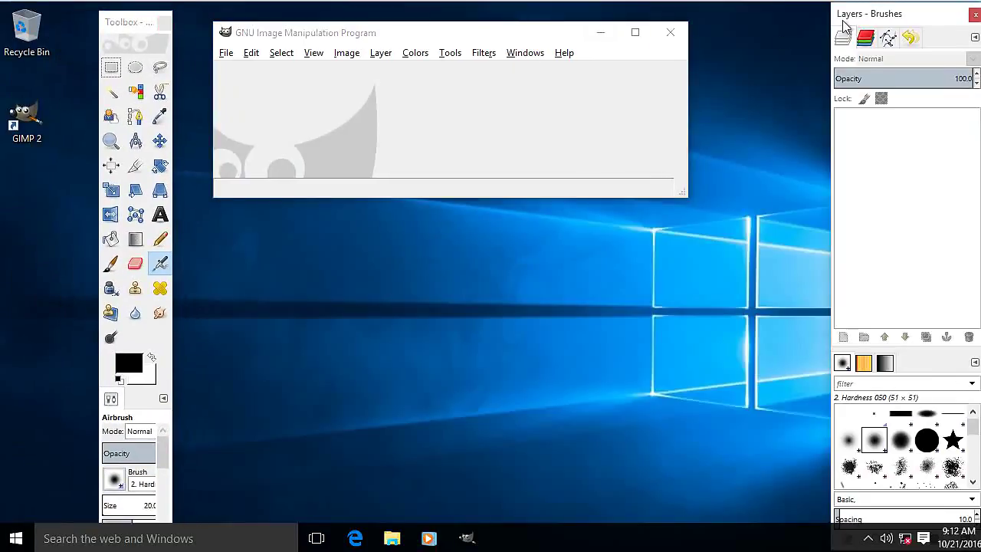
pyautogui.moveTo(857, 21); pyautogui.dragTo(805, 27)
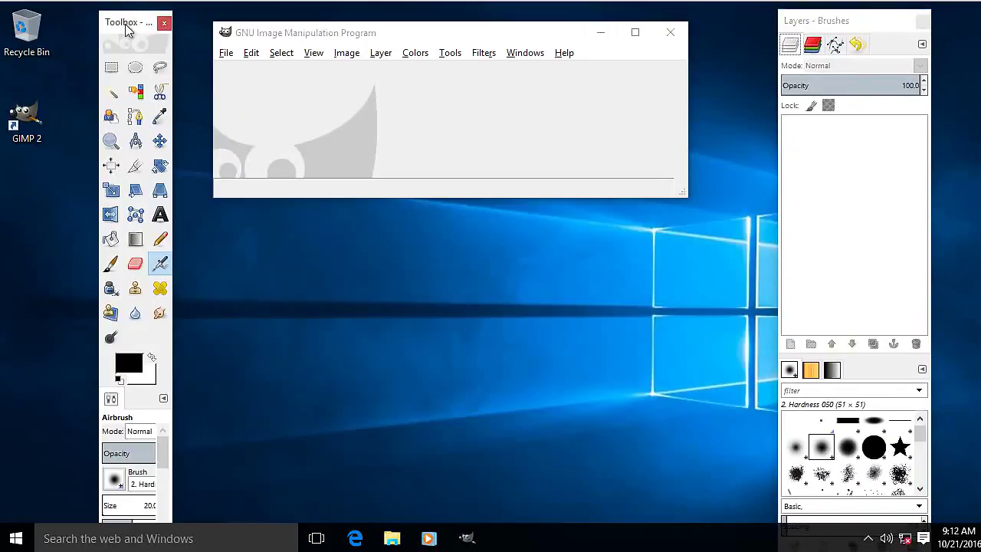
pyautogui.moveTo(124, 22)
pyautogui.mouseDown()
pyautogui.moveTo(576, 115)
pyautogui.moveTo(752, 42)
pyautogui.moveTo(721, 22)
pyautogui.mouseUp()
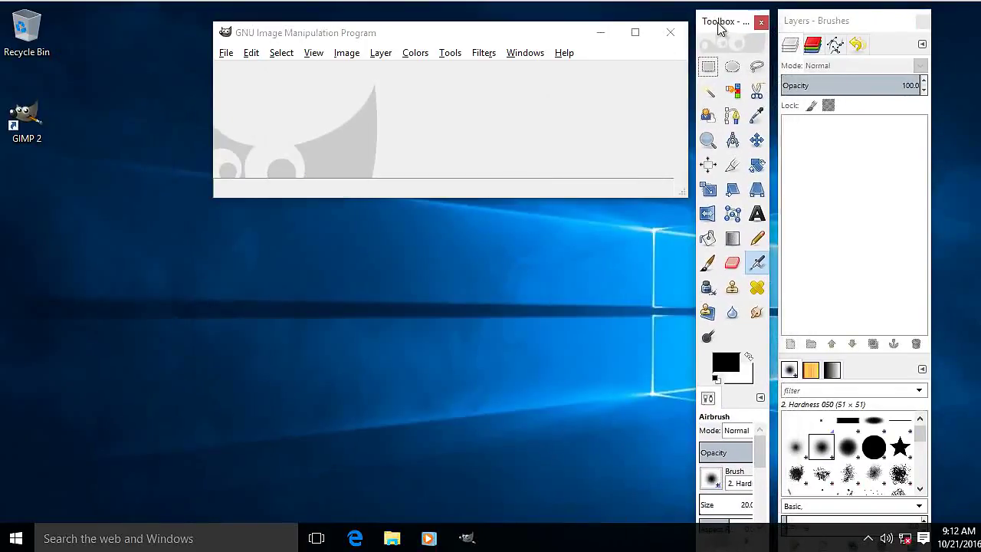
# Switch single-window mode back on, then off again, and shift the combined dock window left
pyautogui.click(525, 52)
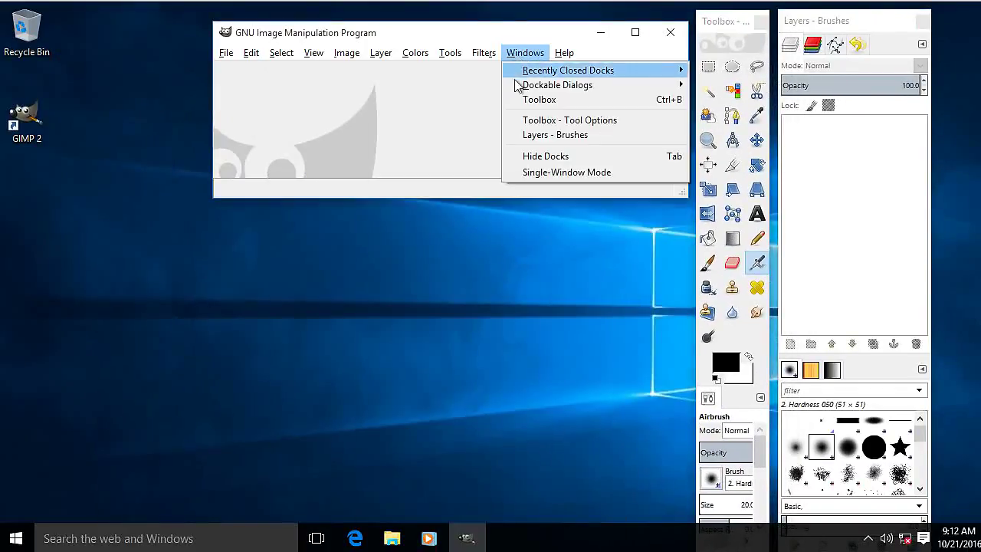
pyautogui.click(526, 171)
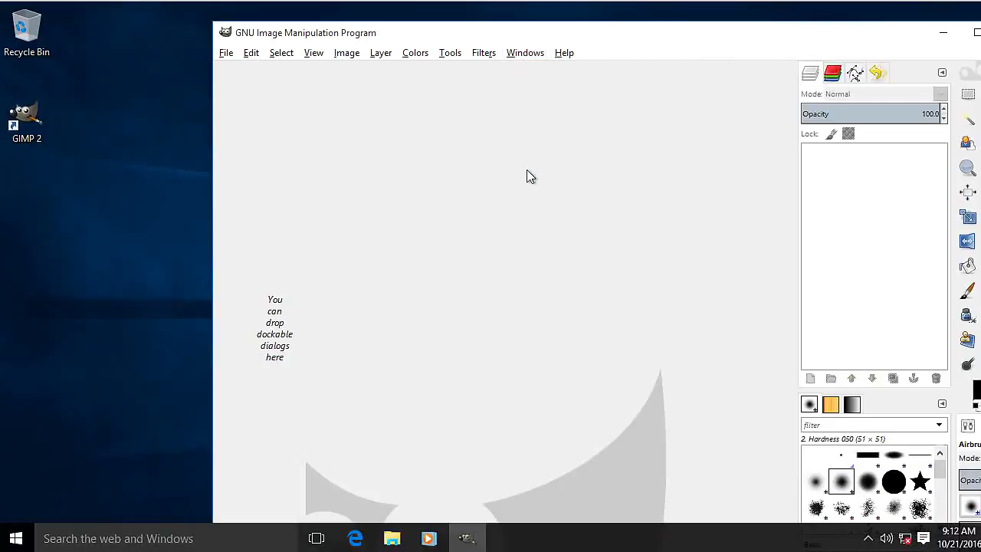
pyautogui.moveTo(531, 35); pyautogui.dragTo(436, 32)
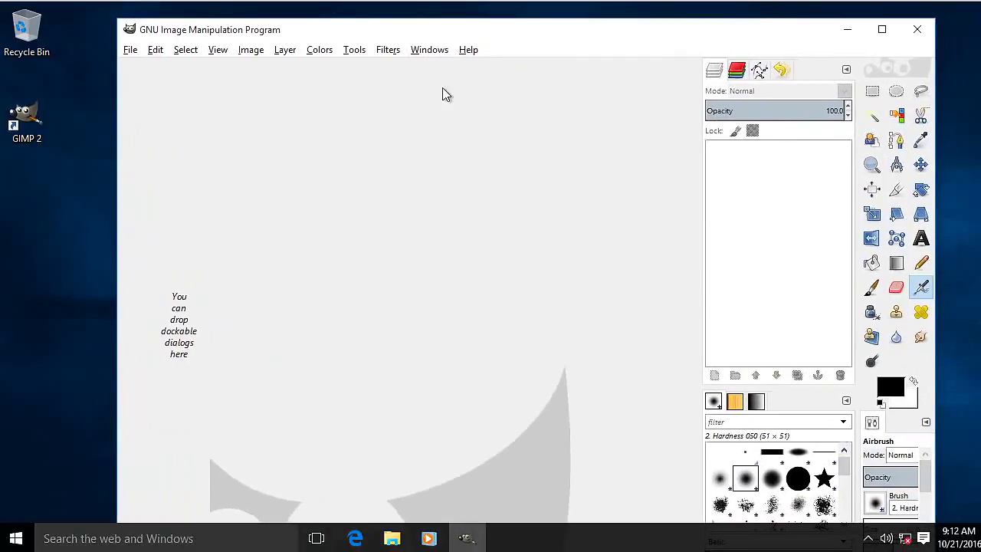
pyautogui.click(429, 49)
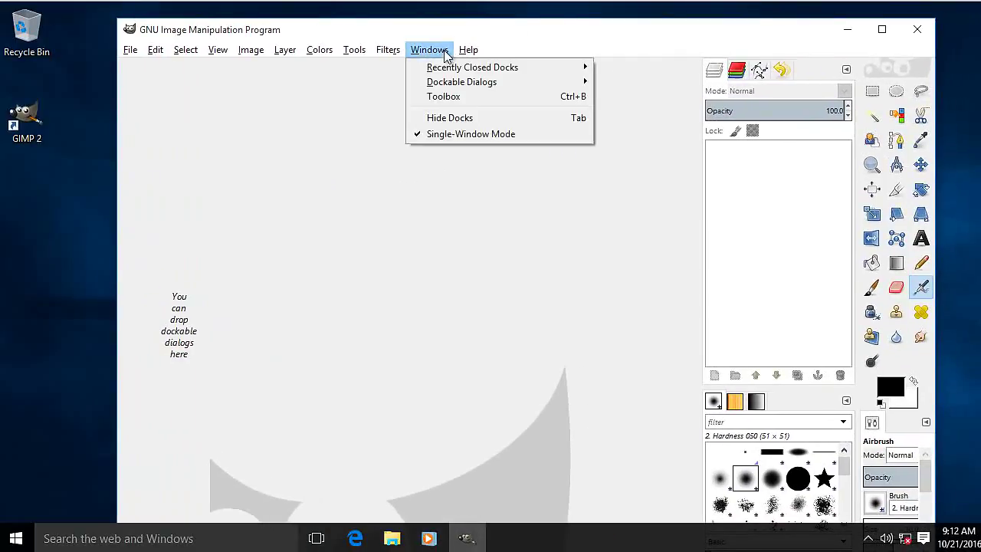
pyautogui.click(453, 134)
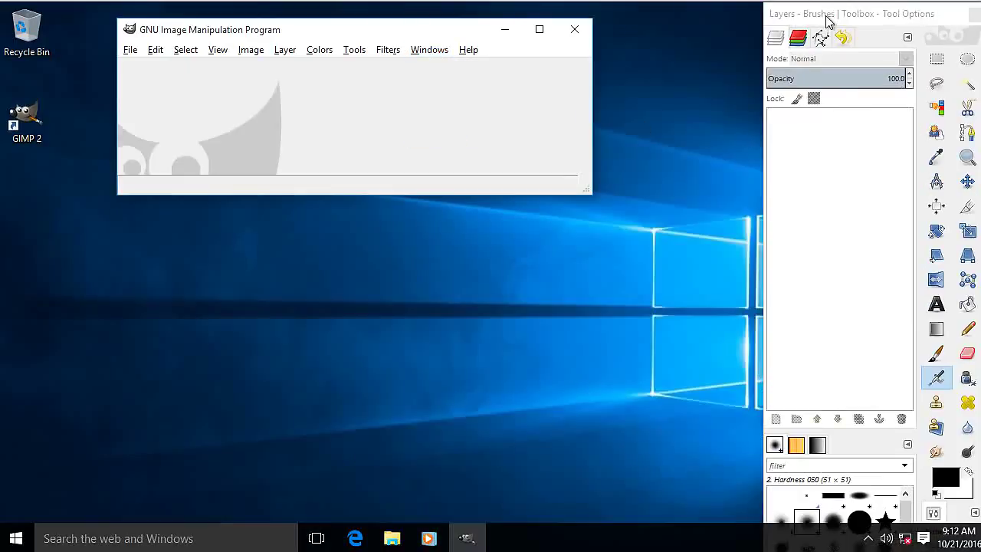
pyautogui.moveTo(827, 18); pyautogui.dragTo(733, 18)
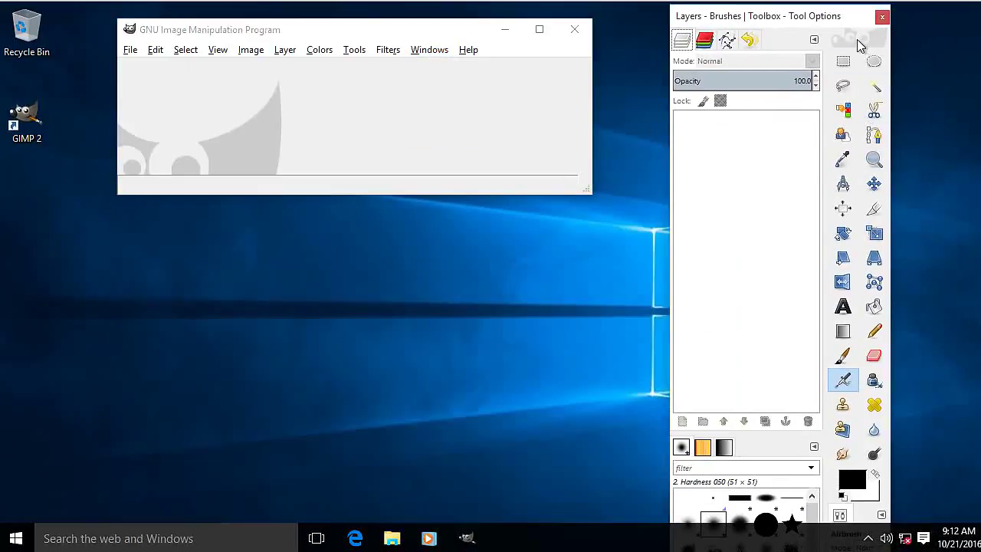
# Reset saved window positions to default values under Preferences > Window Management and confirm
pyautogui.click(156, 52)
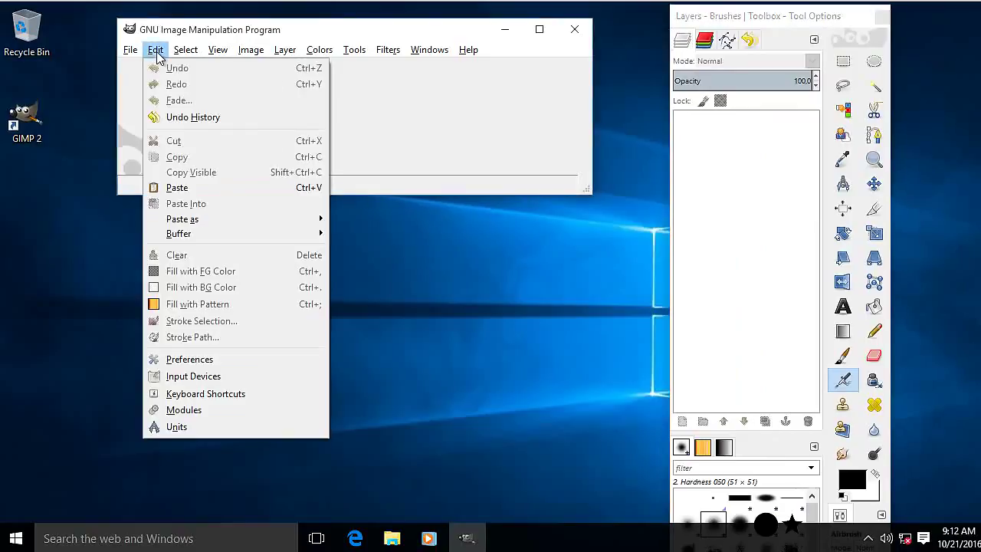
pyautogui.click(176, 361)
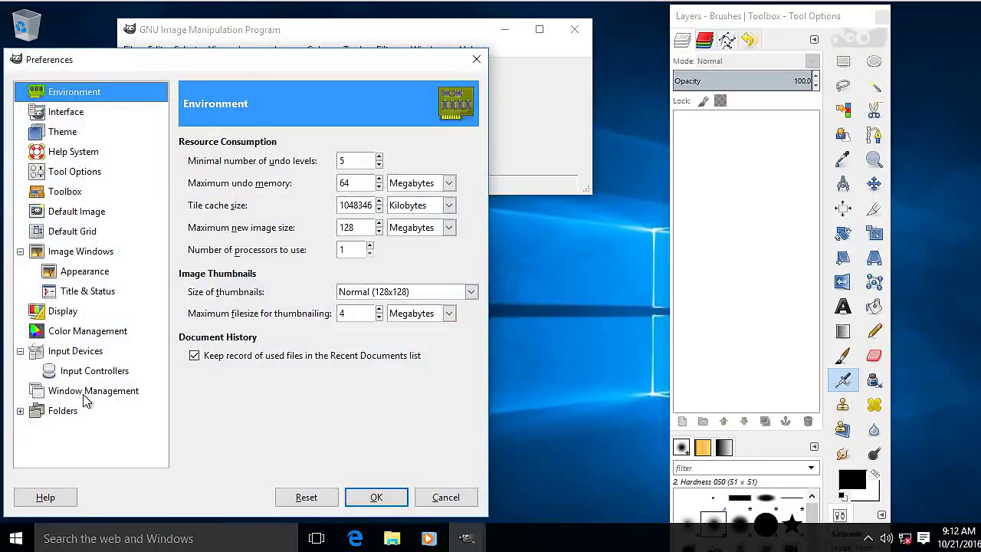
pyautogui.click(87, 395)
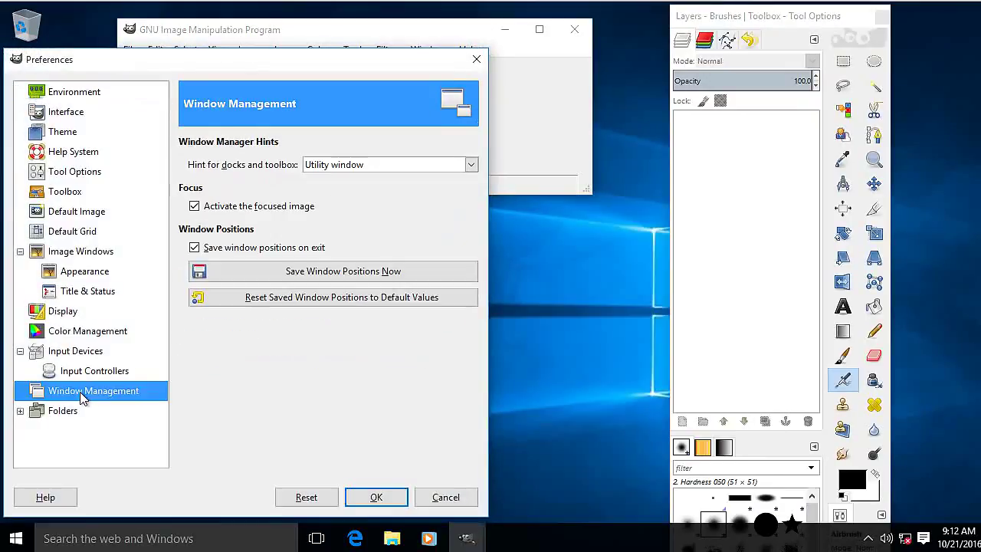
pyautogui.click(284, 300)
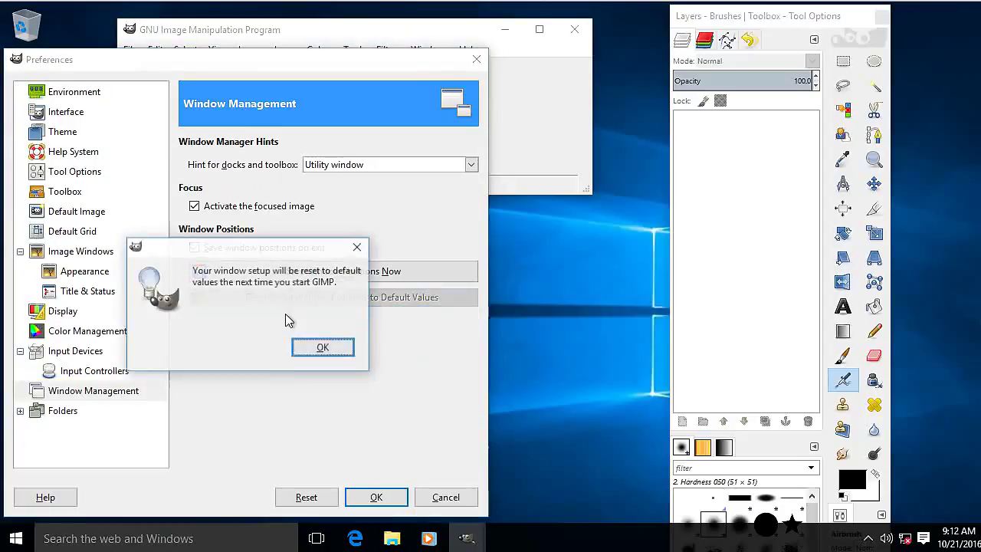
pyautogui.click(319, 345)
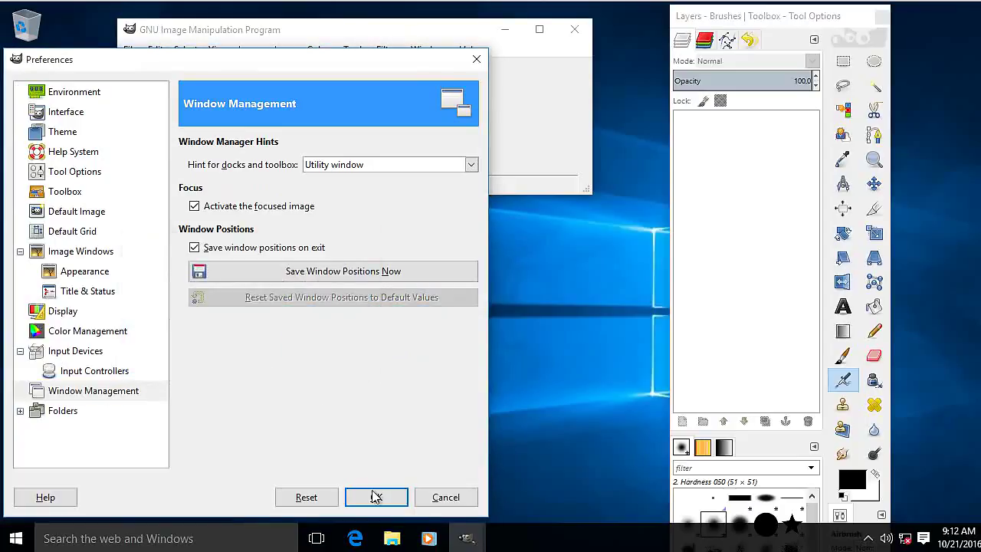
pyautogui.click(374, 497)
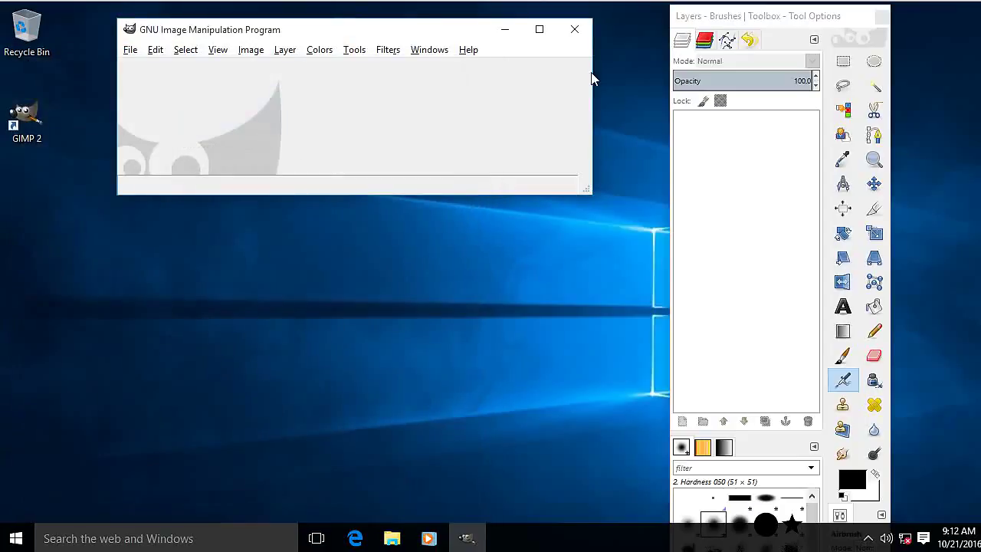
# Quit GIMP, relaunch it from the GIMP 2 desktop shortcut, and move its window to the top
pyautogui.click(574, 30)
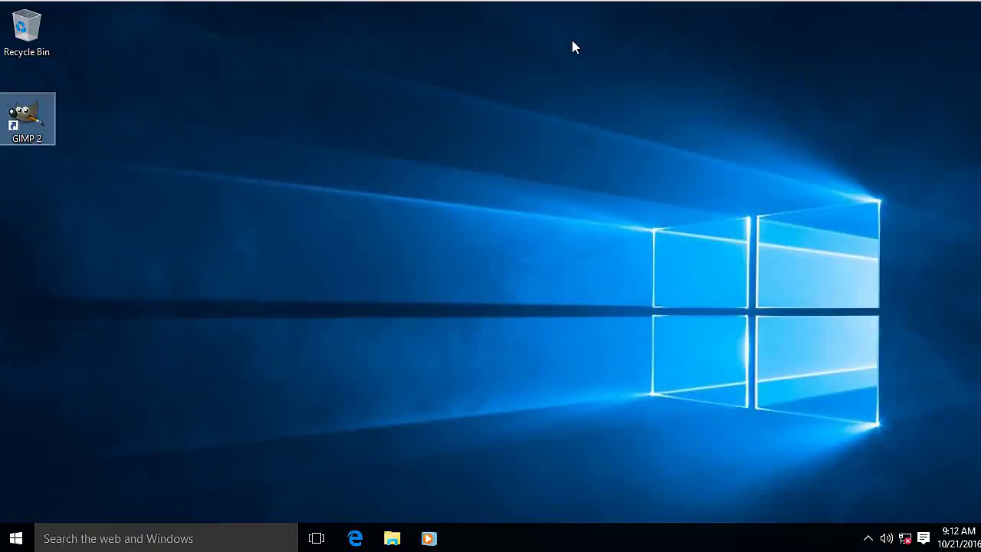
pyautogui.rightClick(39, 114)
pyautogui.click(72, 124)
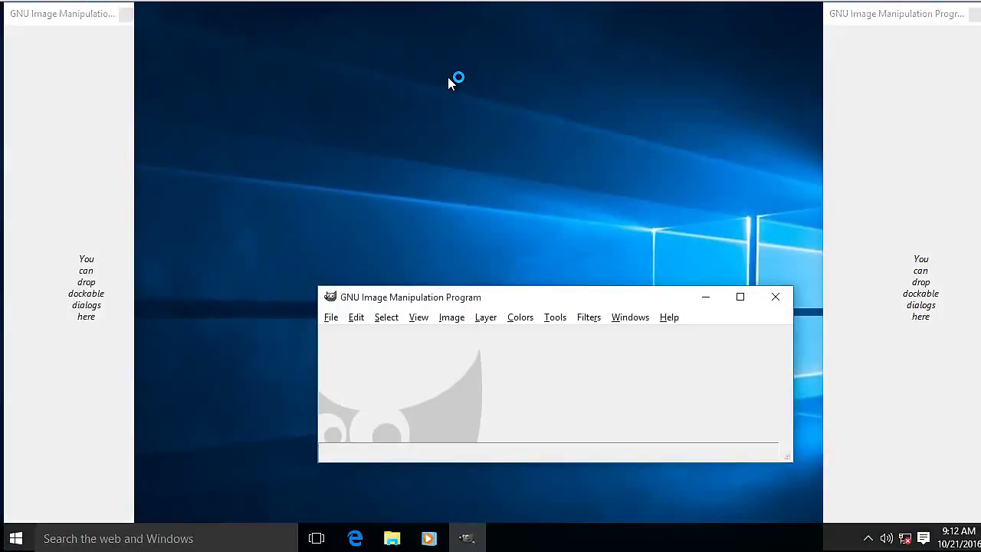
pyautogui.moveTo(547, 294); pyautogui.dragTo(451, 37)
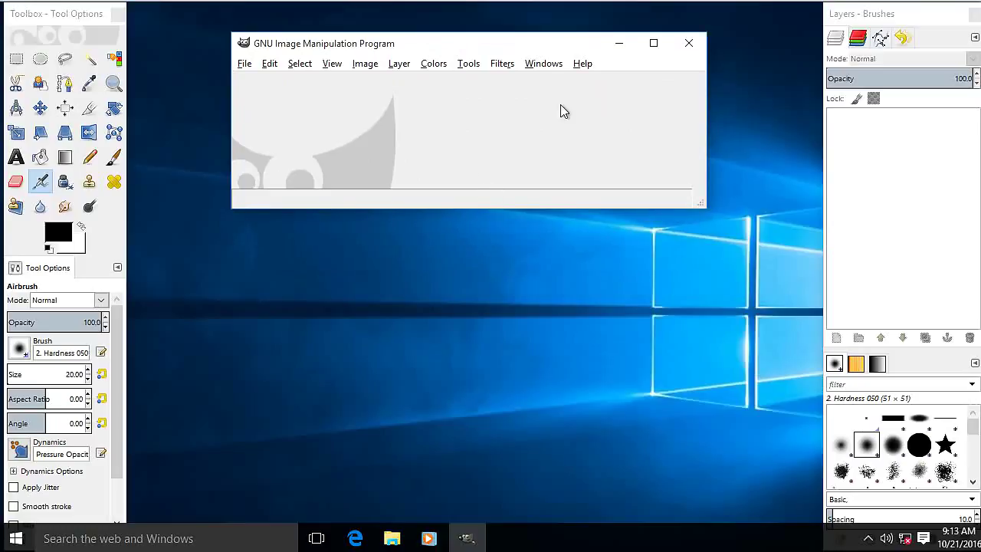
pyautogui.click(549, 66)
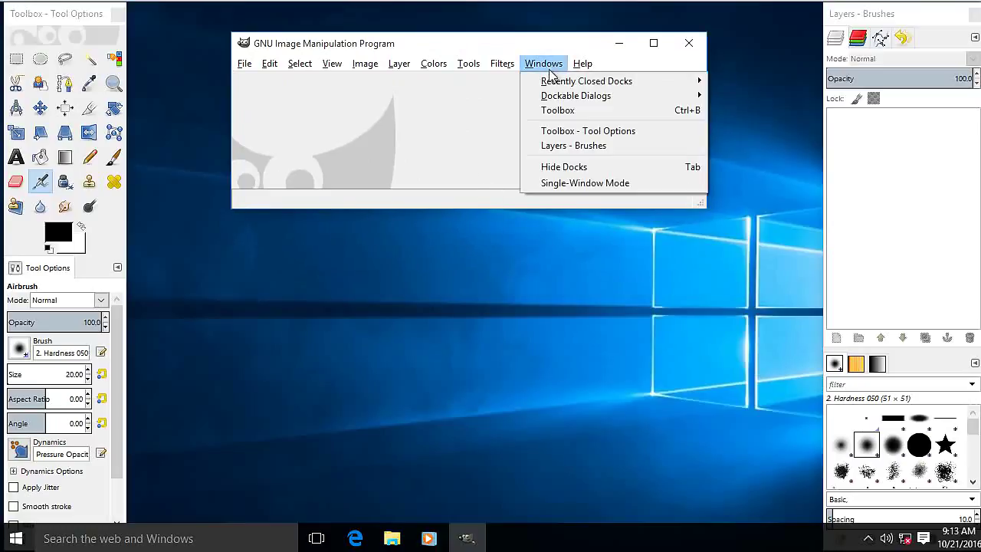
# Enable single-window mode and mark the tools, layers list, layer actions and background colour in red
pyautogui.click(565, 185)
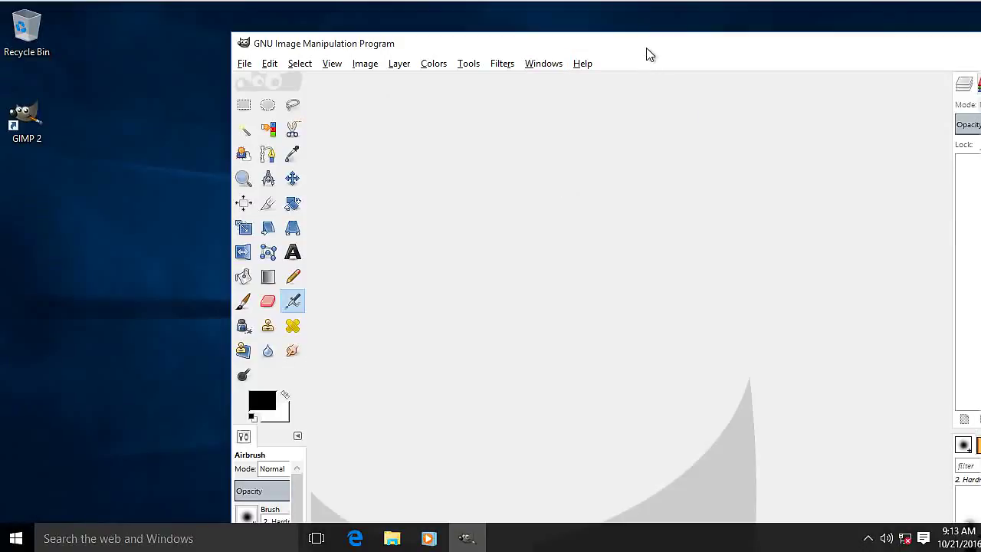
pyautogui.moveTo(651, 52); pyautogui.dragTo(494, 33)
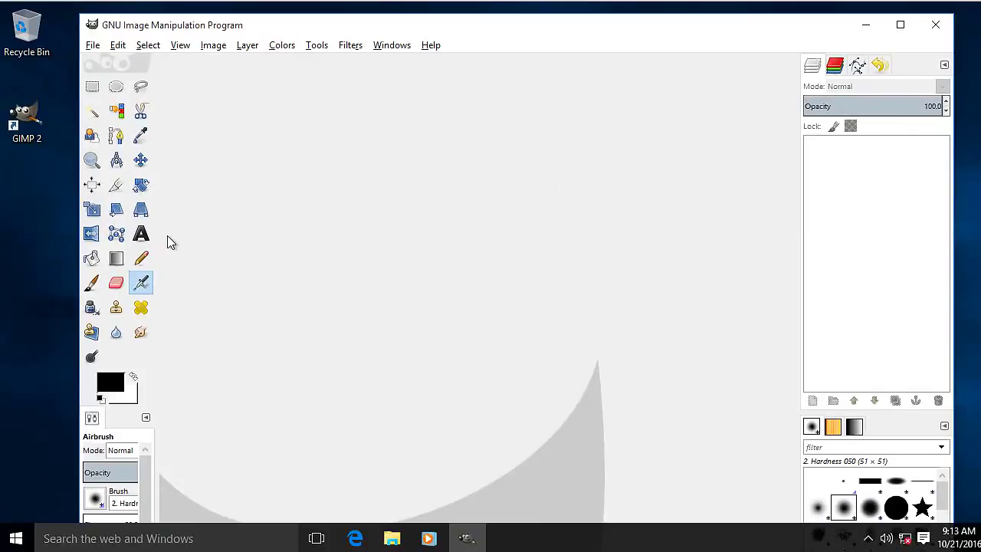
pyautogui.moveTo(167, 236)
pyautogui.mouseDown()
pyautogui.moveTo(130, 276)
pyautogui.moveTo(138, 299)
pyautogui.moveTo(156, 304)
pyautogui.moveTo(177, 286)
pyautogui.moveTo(173, 236)
pyautogui.moveTo(197, 238)
pyautogui.mouseUp()
pyautogui.moveTo(797, 244)
pyautogui.mouseDown()
pyautogui.moveTo(810, 241)
pyautogui.moveTo(805, 232)
pyautogui.moveTo(796, 272)
pyautogui.moveTo(814, 247)
pyautogui.moveTo(802, 228)
pyautogui.mouseUp()
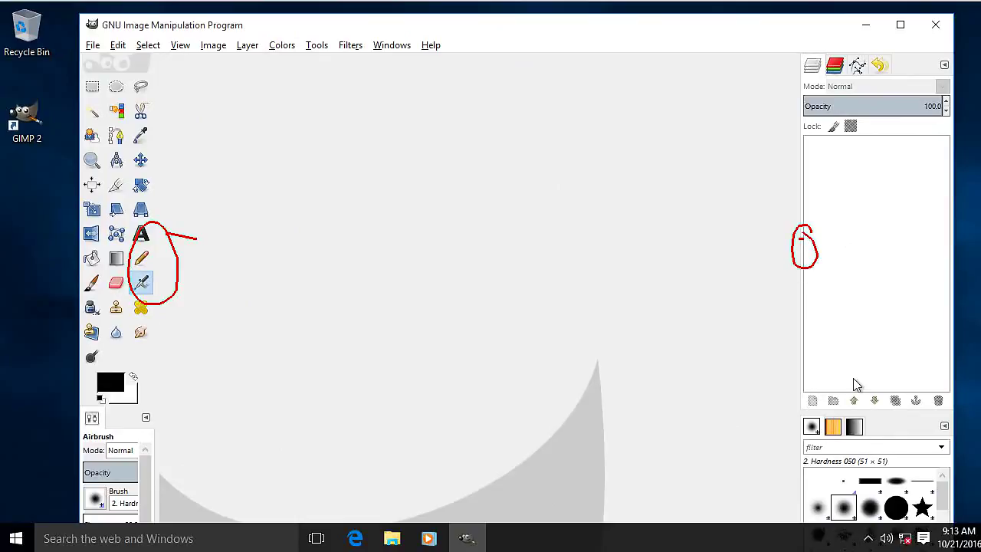
pyautogui.moveTo(896, 406)
pyautogui.mouseDown()
pyautogui.moveTo(866, 396)
pyautogui.moveTo(847, 420)
pyautogui.moveTo(892, 433)
pyautogui.moveTo(896, 396)
pyautogui.mouseUp()
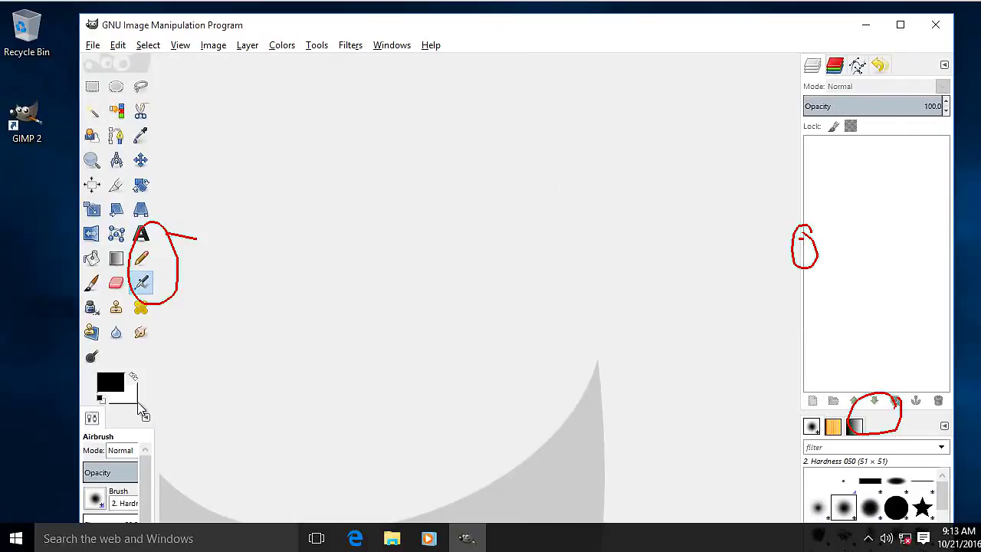
pyautogui.moveTo(132, 395)
pyautogui.mouseDown()
pyautogui.moveTo(90, 402)
pyautogui.moveTo(106, 424)
pyautogui.moveTo(149, 413)
pyautogui.moveTo(135, 388)
pyautogui.mouseUp()
# Clear the red marks, widen the toolbox, and enlarge the Brushes panel above Layers
pyautogui.press('Escape')
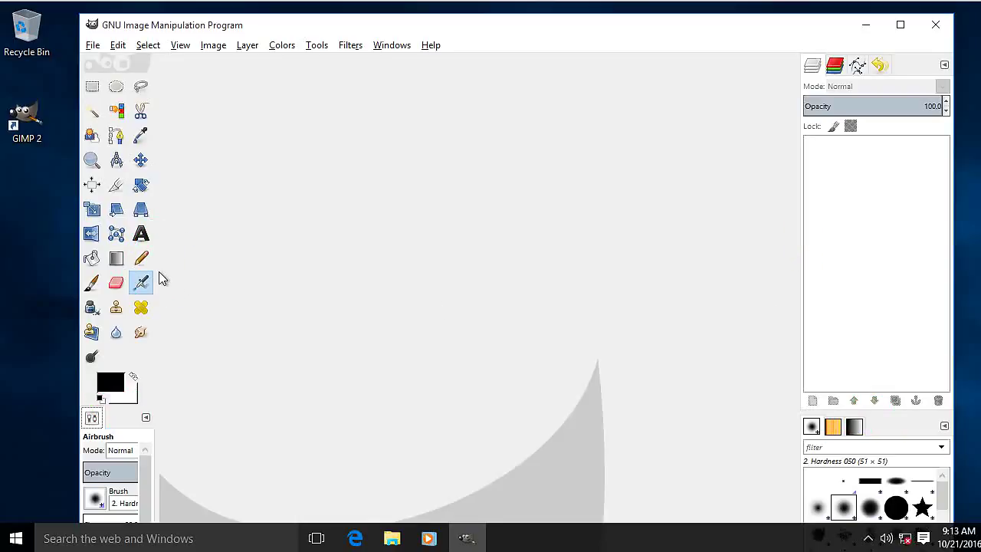
pyautogui.moveTo(158, 269); pyautogui.dragTo(221, 273)
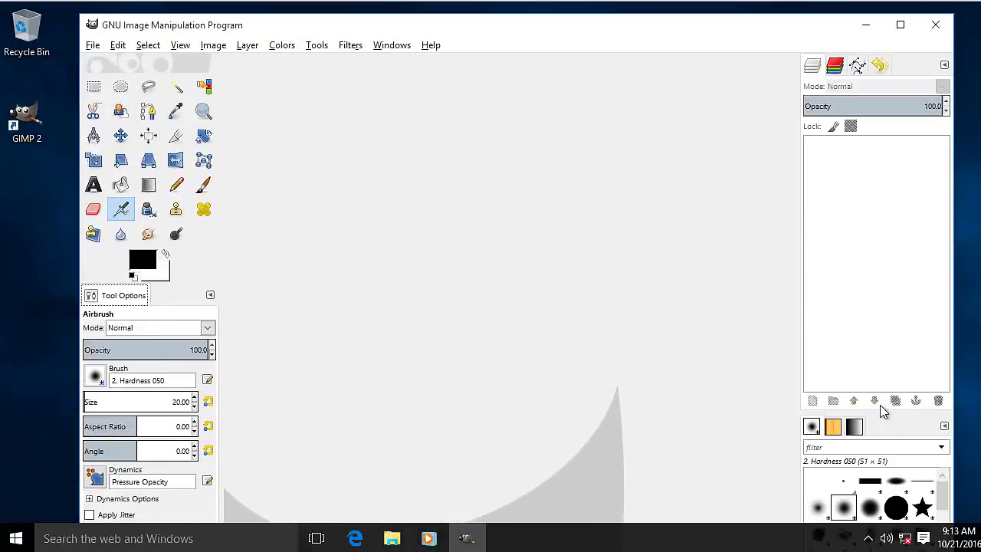
pyautogui.moveTo(877, 406); pyautogui.dragTo(877, 300)
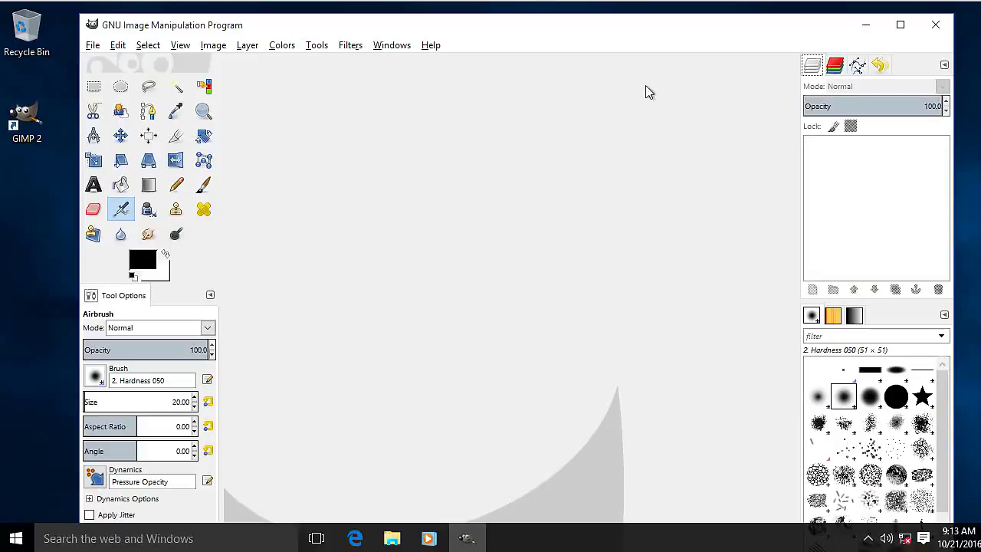
# Shrink the main window from its top-right corner and move it up to fit above the taskbar
pyautogui.moveTo(950, 15); pyautogui.dragTo(954, 86)
pyautogui.moveTo(786, 108); pyautogui.dragTo(777, 38)
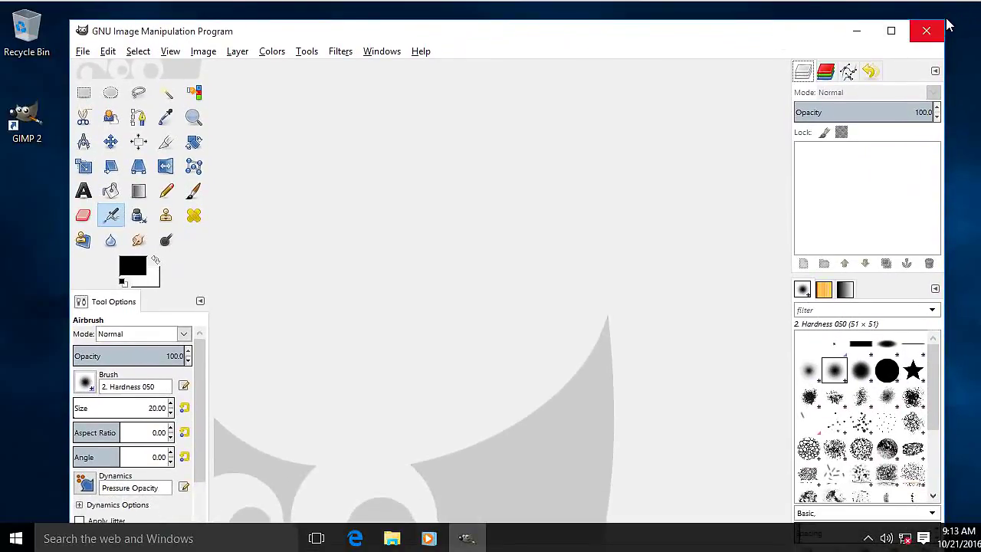
pyautogui.moveTo(946, 31); pyautogui.dragTo(954, 98)
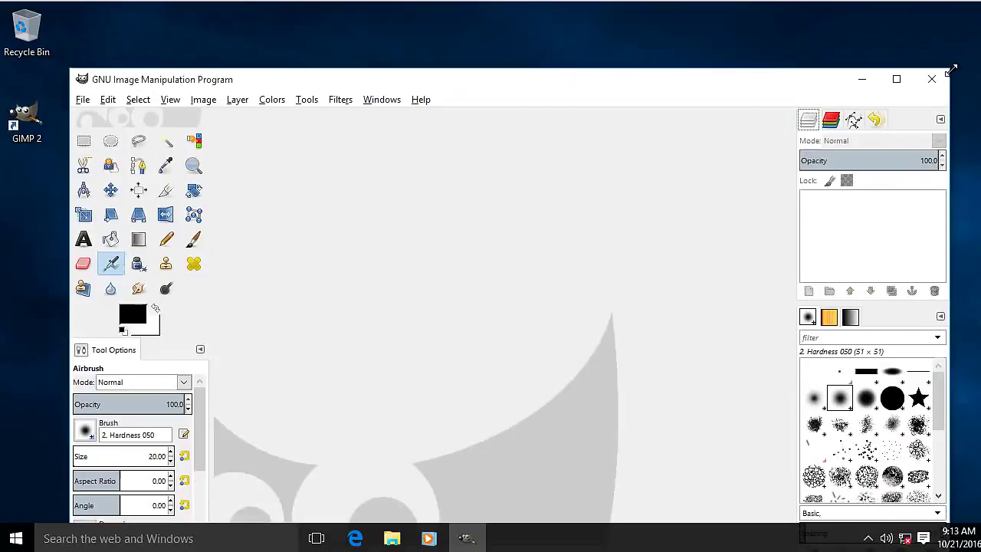
pyautogui.moveTo(624, 94); pyautogui.dragTo(625, 42)
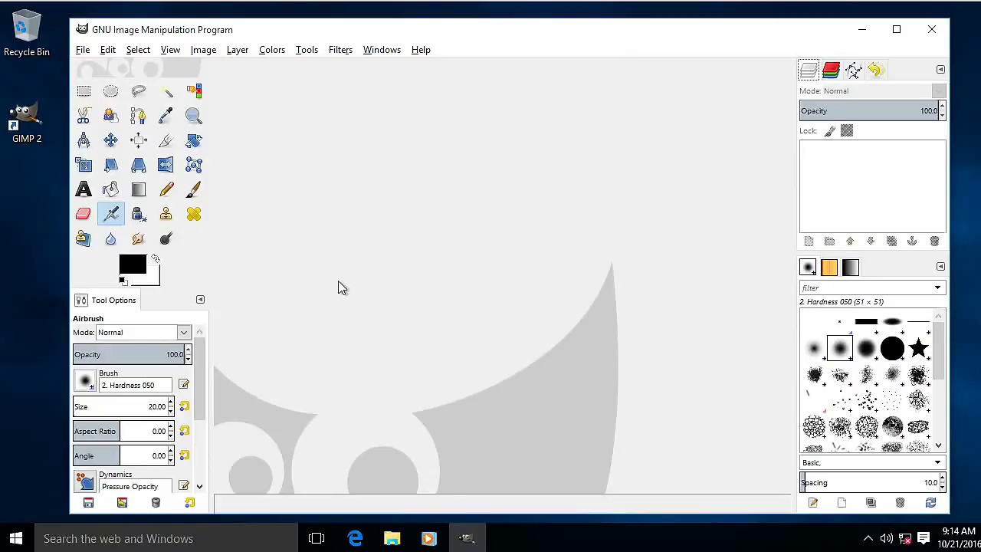
# Select the Paintbrush with the 1. Pixel brush, reset its size to 3, then check Channels and Layers
pyautogui.click(194, 190)
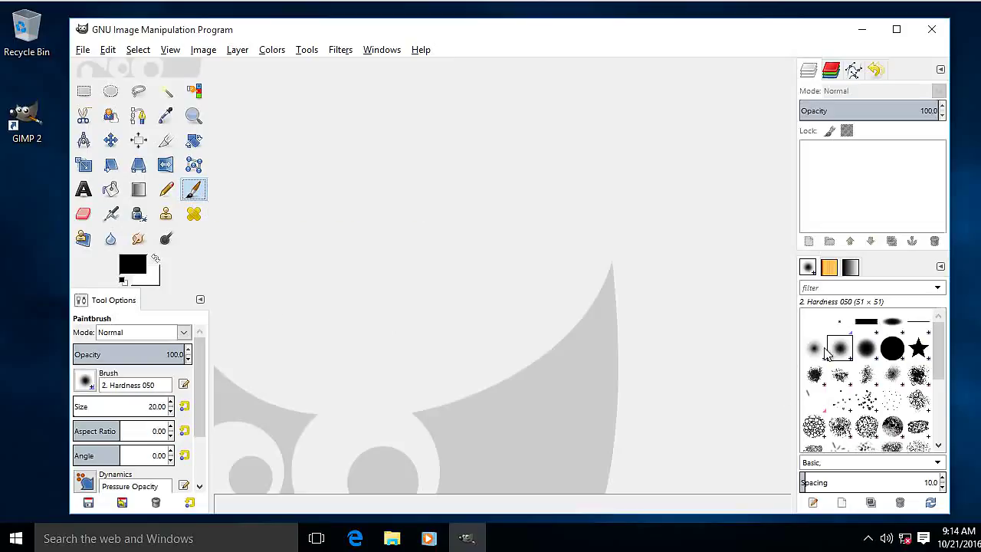
pyautogui.click(843, 325)
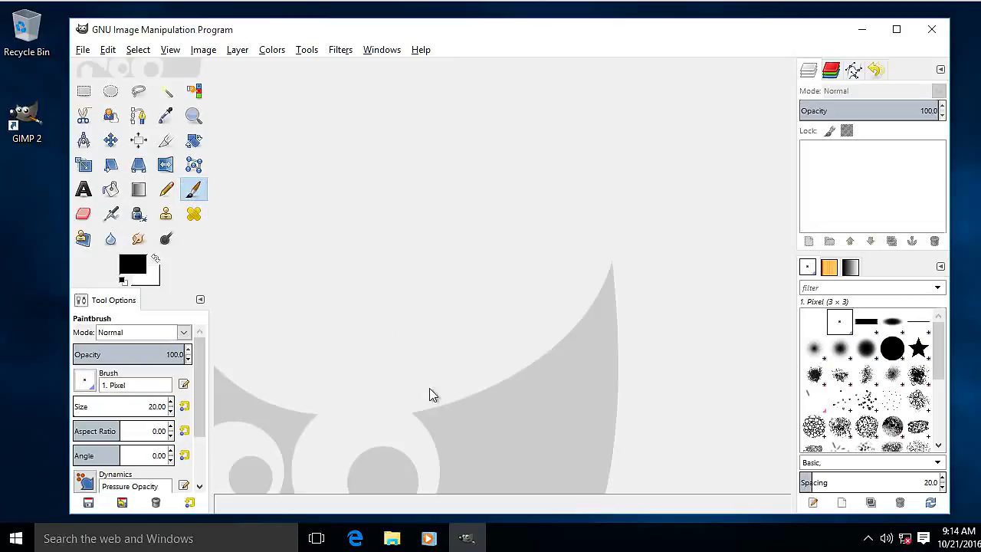
pyautogui.click(186, 407)
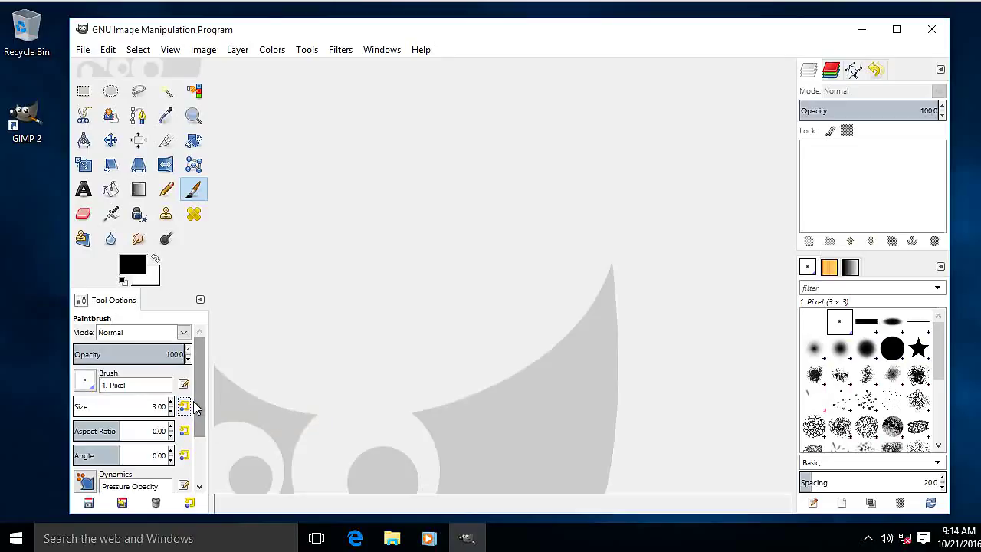
pyautogui.click(830, 70)
pyautogui.click(811, 71)
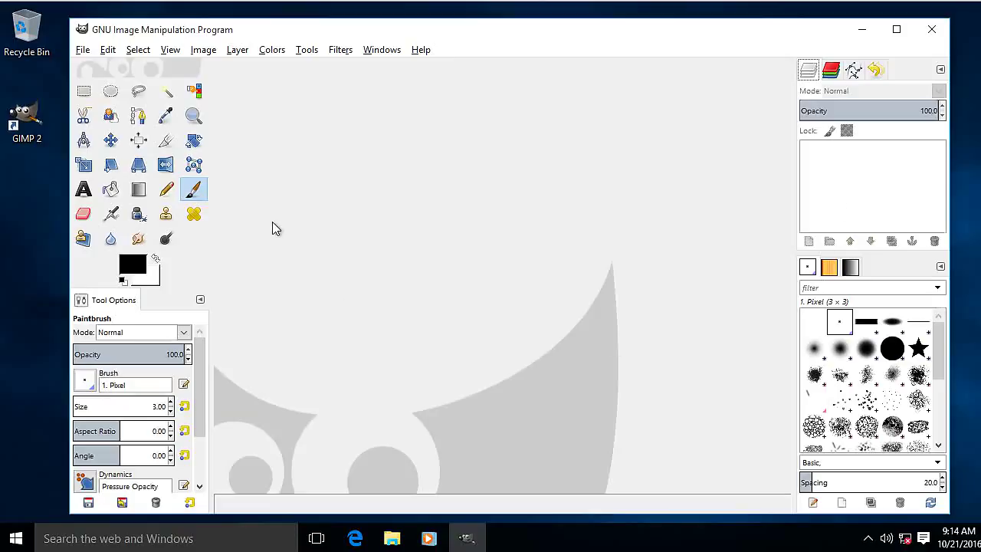
# Open Preferences, go to Tool Options, and save the current tool options immediately
pyautogui.click(109, 51)
pyautogui.click(152, 359)
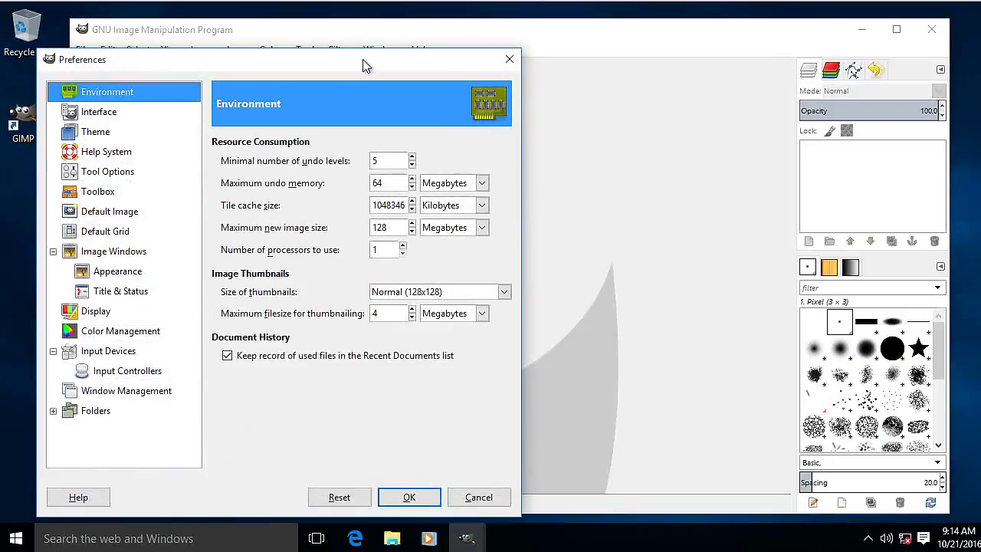
pyautogui.moveTo(362, 65); pyautogui.dragTo(587, 32)
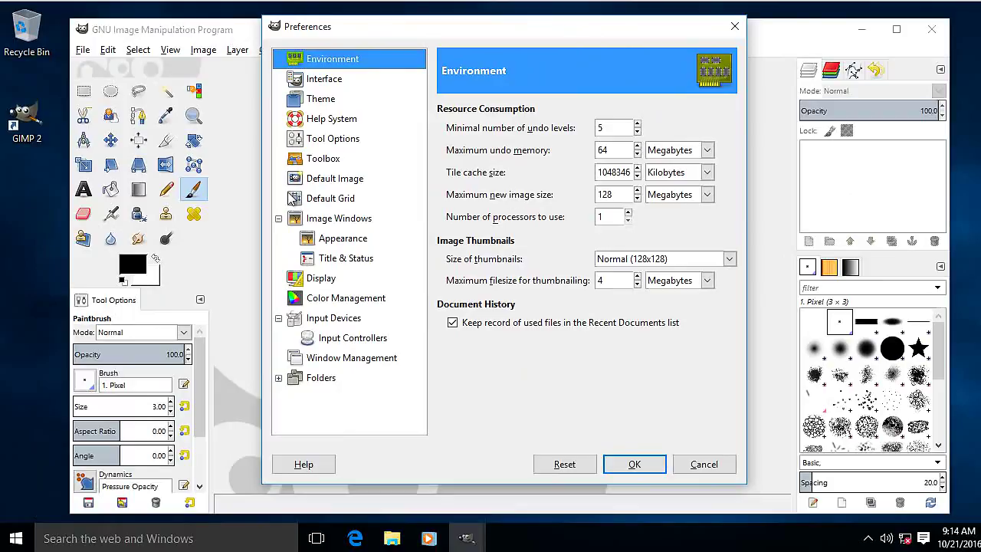
pyautogui.click(332, 139)
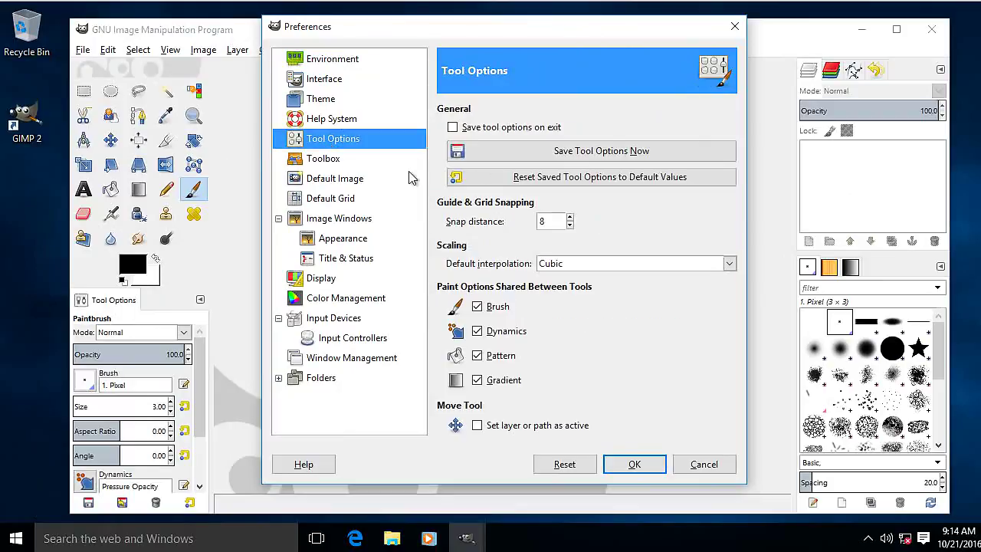
pyautogui.click(584, 153)
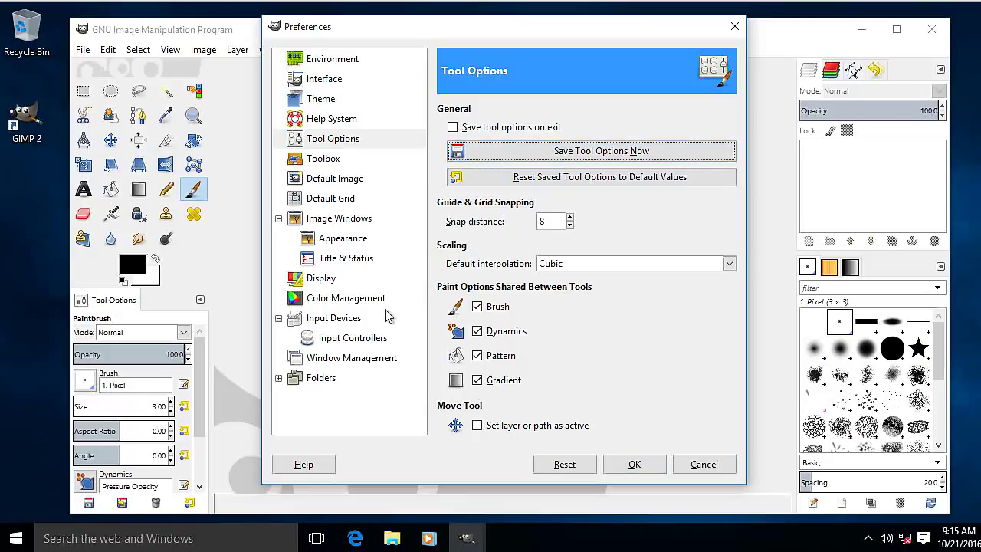
# Under Window Management, uncheck Save window positions on exit, save positions now, and close Preferences
pyautogui.click(361, 359)
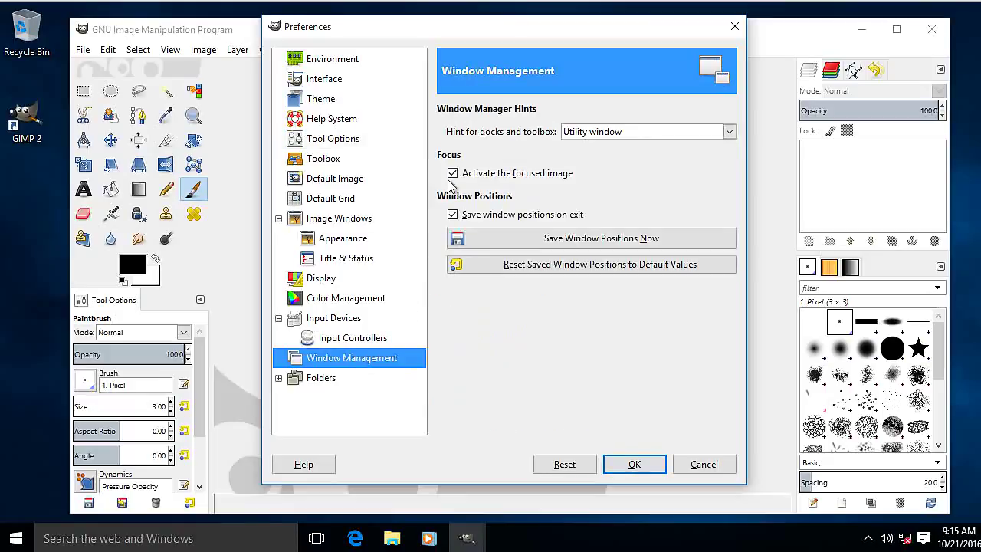
pyautogui.click(452, 216)
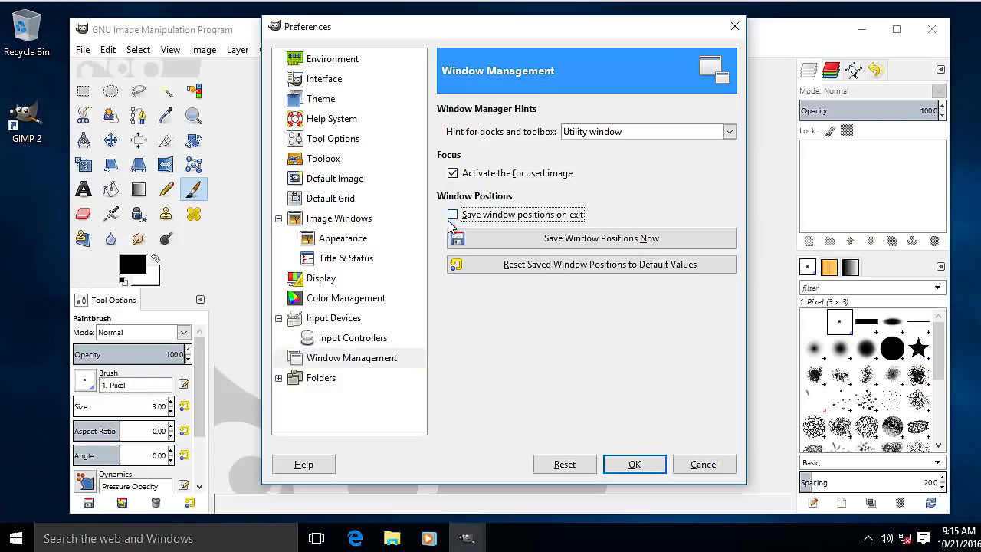
pyautogui.click(542, 239)
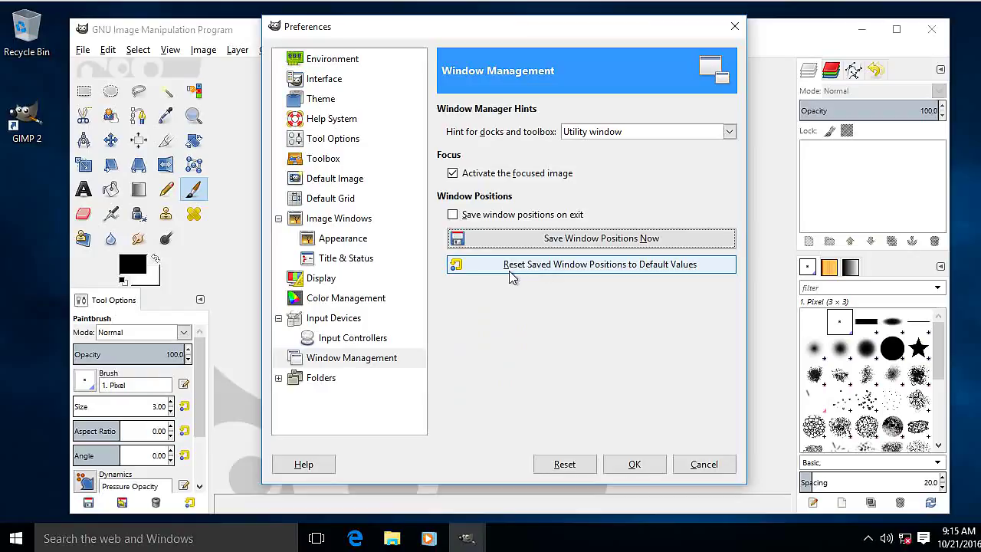
pyautogui.click(632, 464)
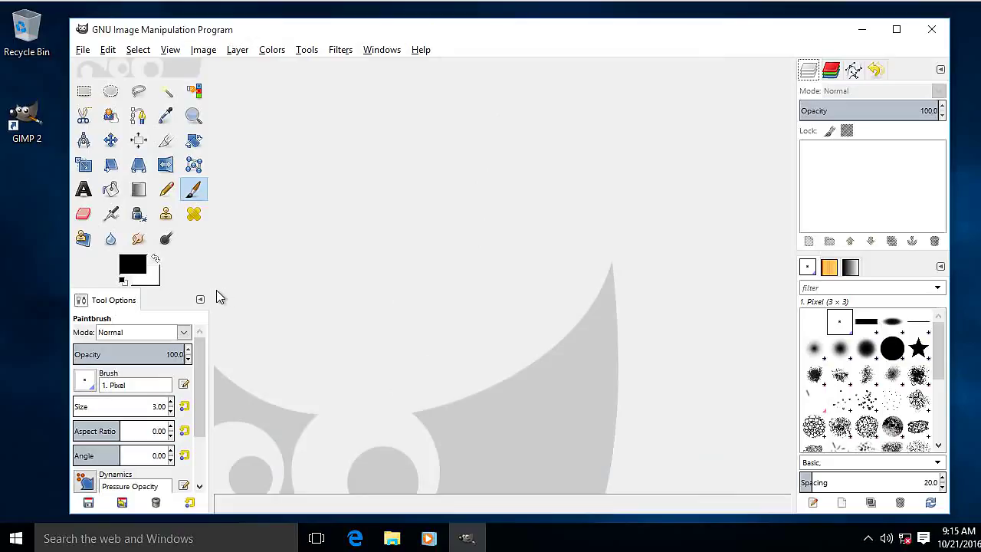
pyautogui.moveTo(216, 290)
pyautogui.mouseDown()
pyautogui.moveTo(196, 278)
pyautogui.moveTo(176, 293)
pyautogui.moveTo(198, 320)
pyautogui.moveTo(219, 289)
pyautogui.mouseUp()
pyautogui.click(200, 301)
pyautogui.moveTo(109, 315)
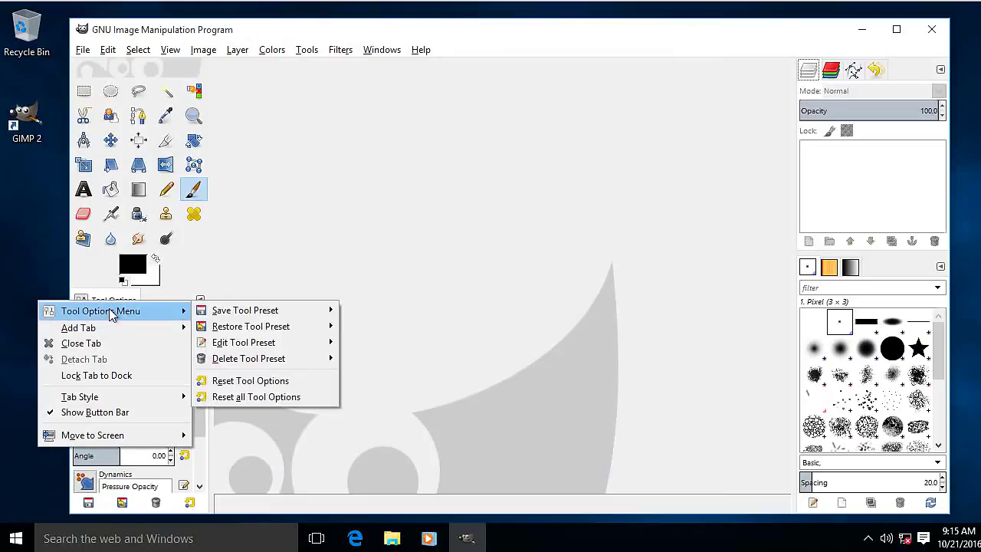
pyautogui.click(115, 375)
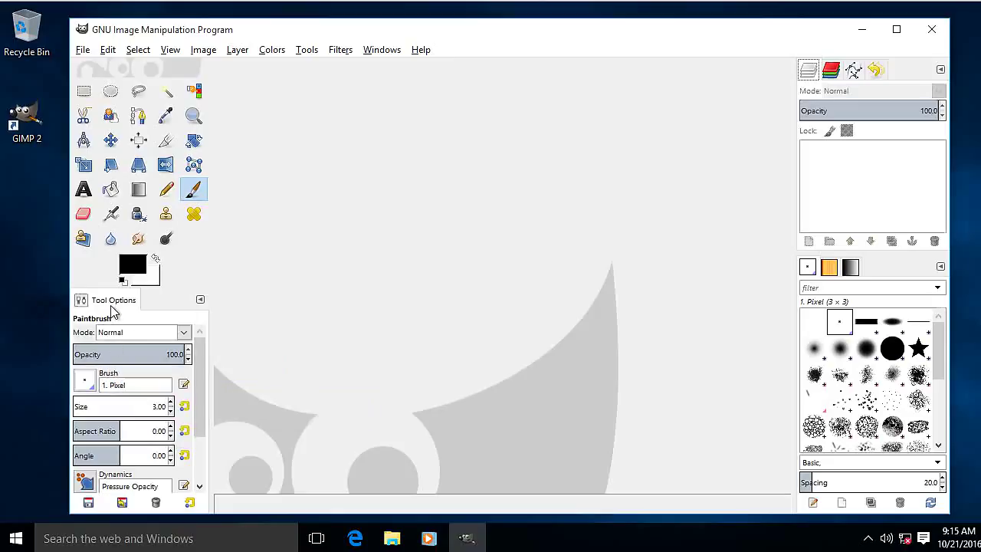
pyautogui.click(200, 299)
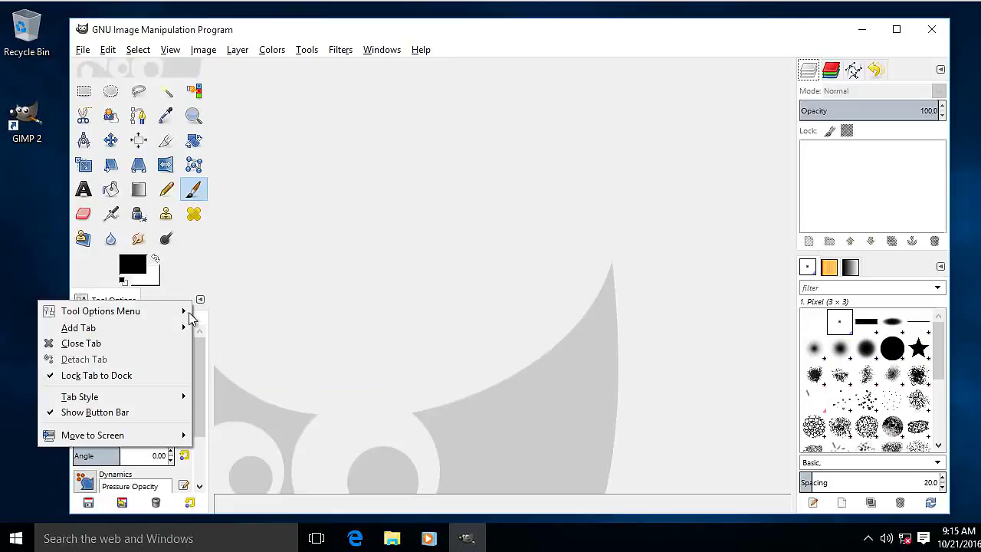
pyautogui.click(135, 376)
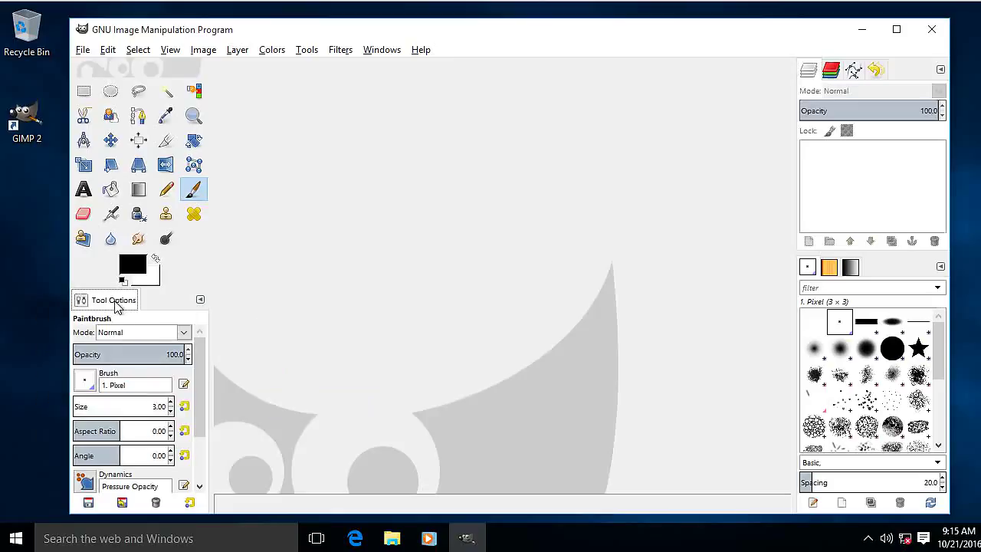
# Float the Tool Options tab, dock it back under the toolbox, and lock it to the dock
pyautogui.moveTo(121, 299); pyautogui.dragTo(436, 278)
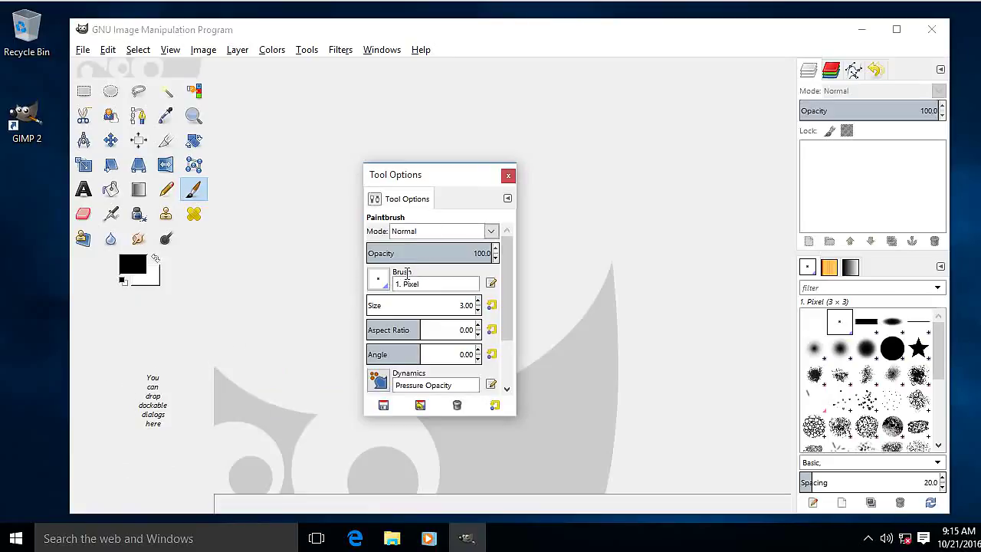
pyautogui.moveTo(418, 199); pyautogui.dragTo(153, 388)
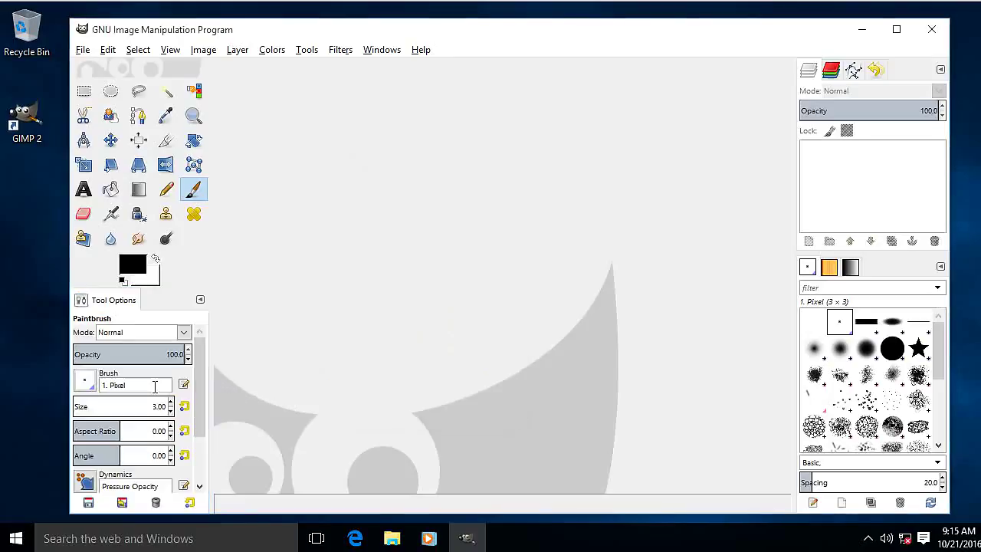
pyautogui.click(200, 301)
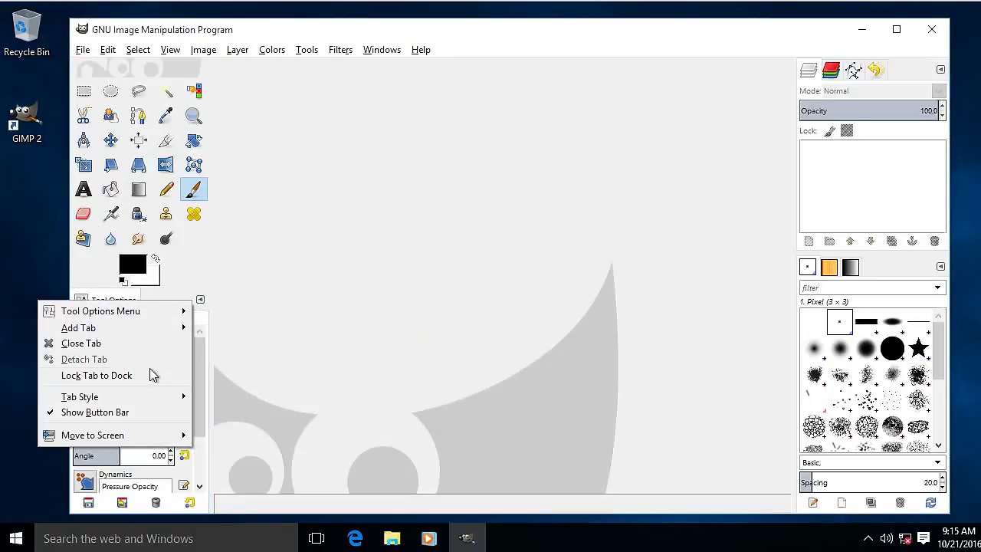
pyautogui.click(148, 374)
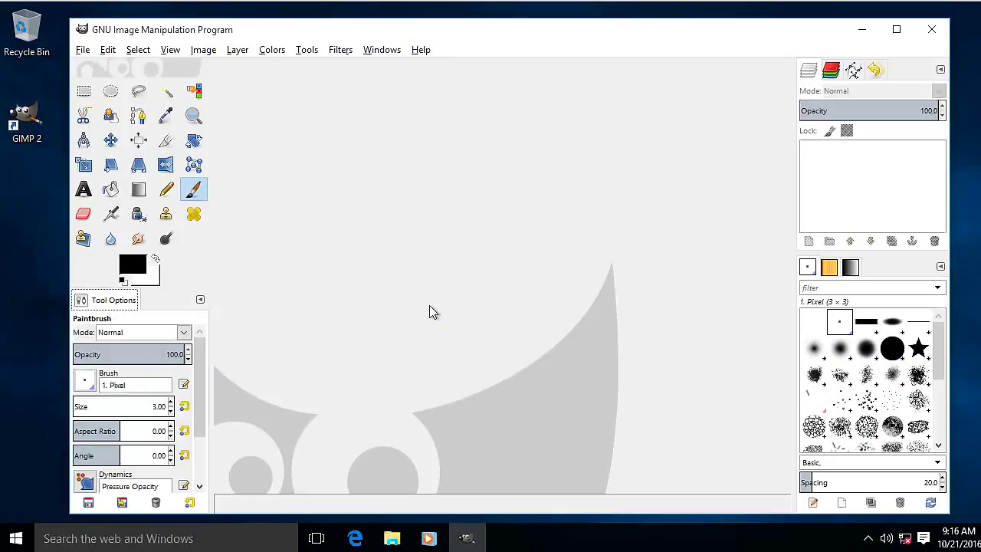